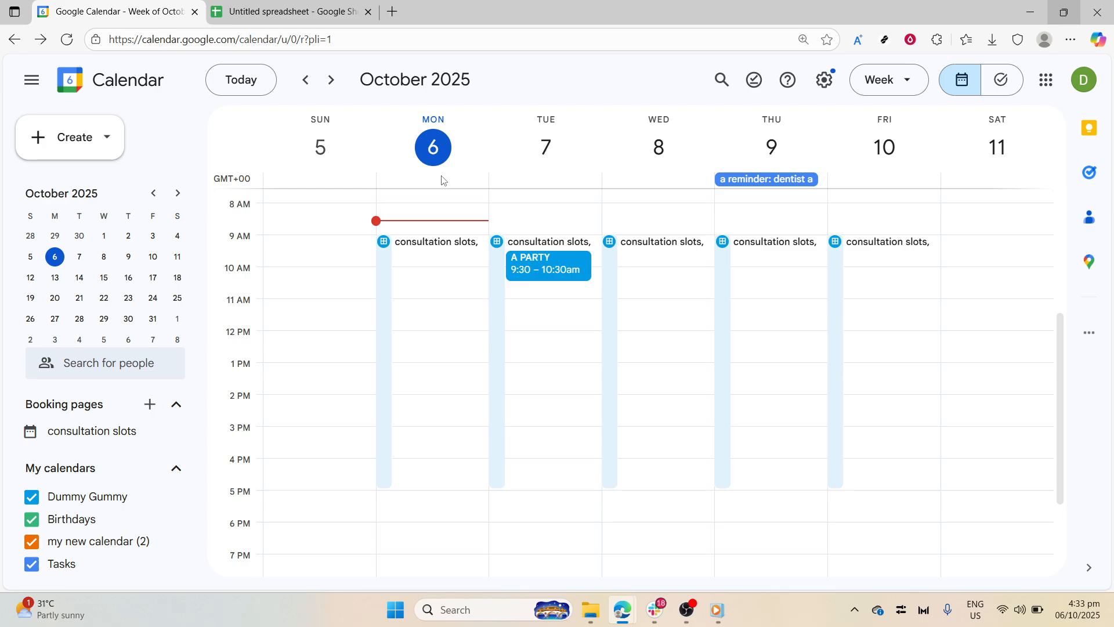
Export all calendars from the Calendar settings as a single archive and show the downloaded zip in its folder
click(829, 83)
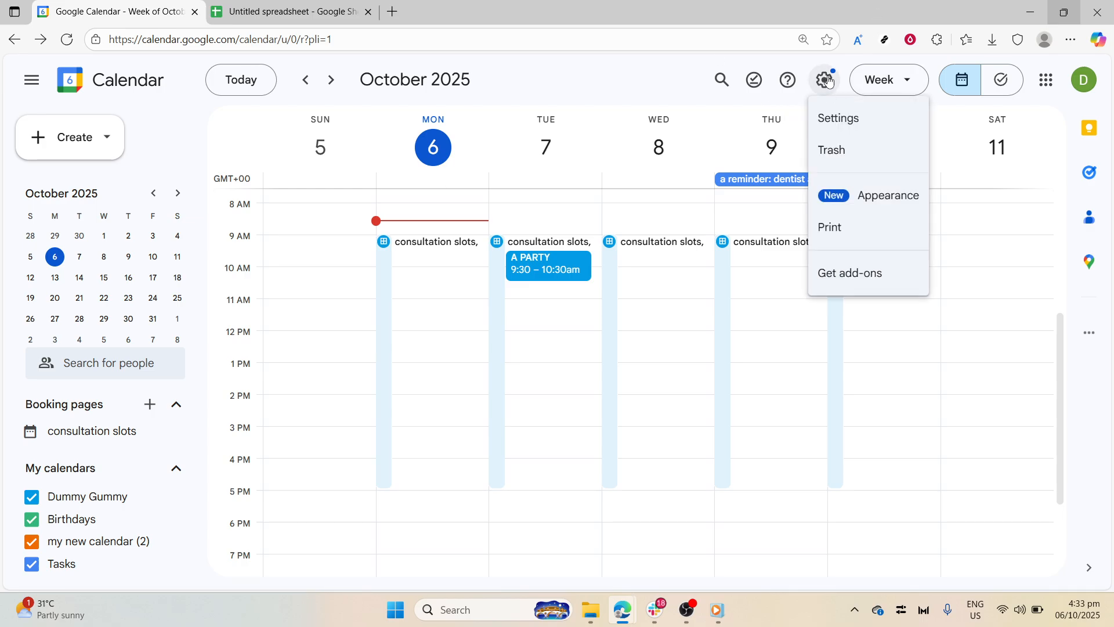
click(858, 129)
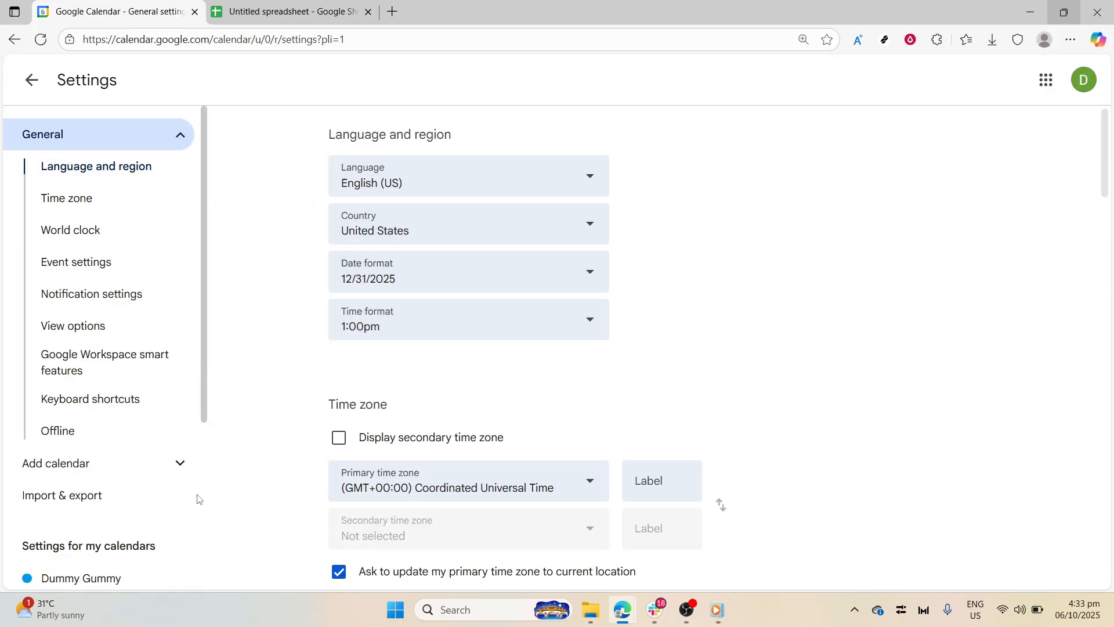
scroll(206, 468, down, 3)
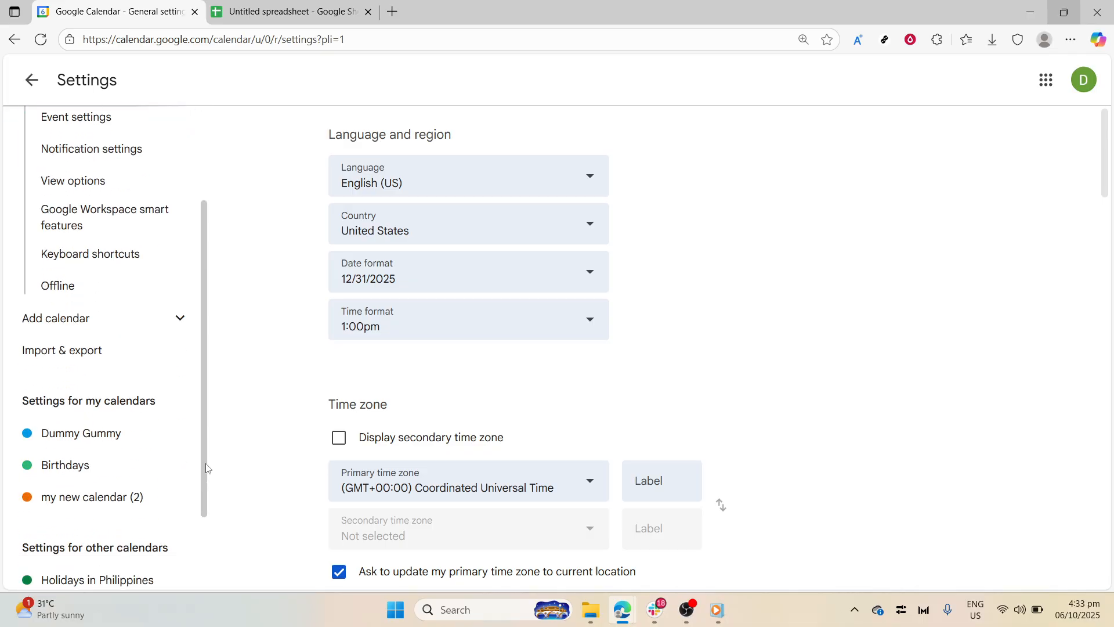
click(77, 359)
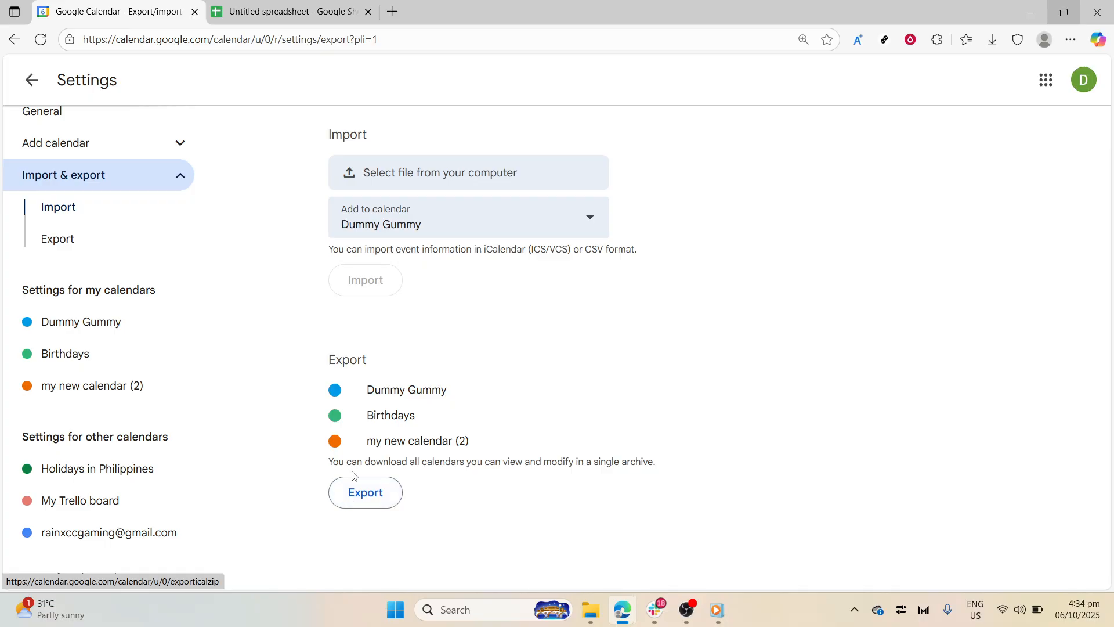
click(347, 491)
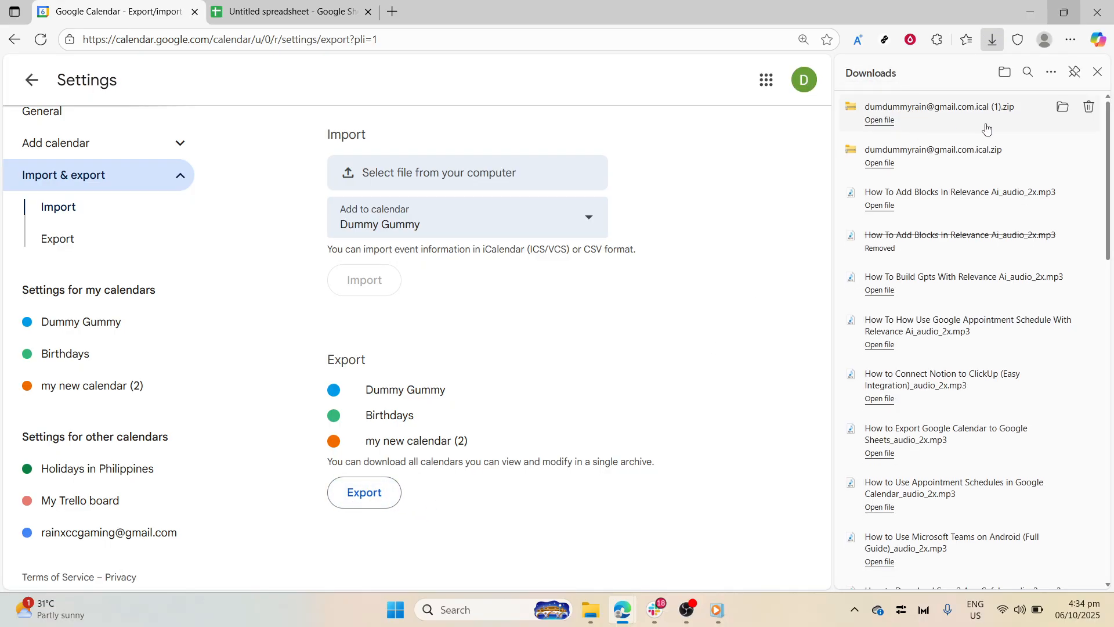
click(1064, 111)
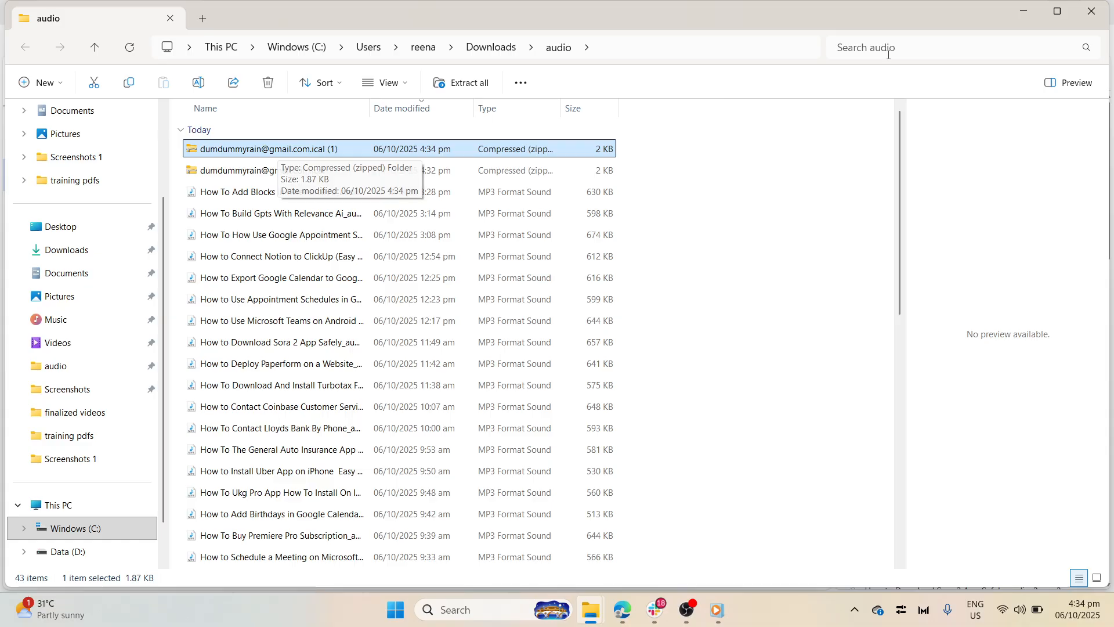
click(1024, 12)
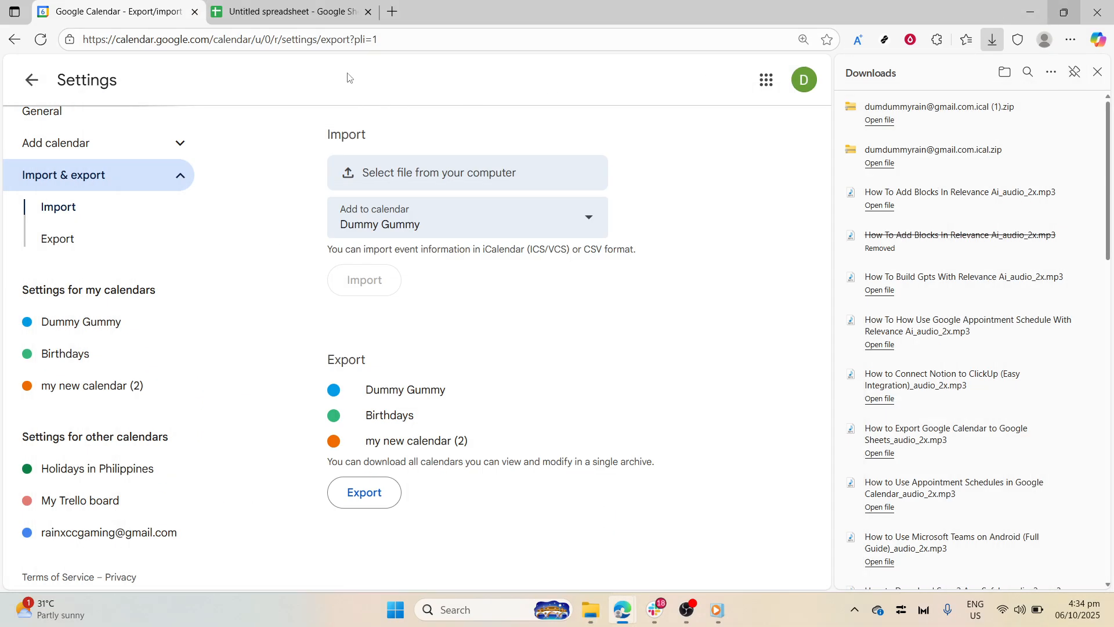
Switch to the untitled spreadsheet in Google Sheets, dismissing the downloads list and the open Drawing dialog
click(329, 10)
click(1098, 72)
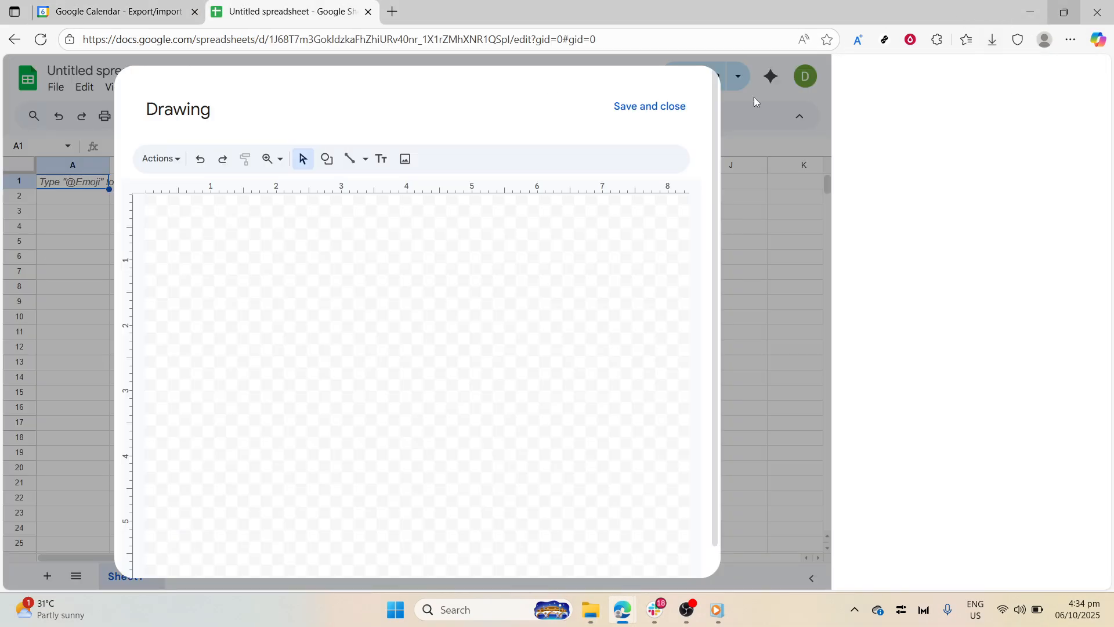
click(814, 110)
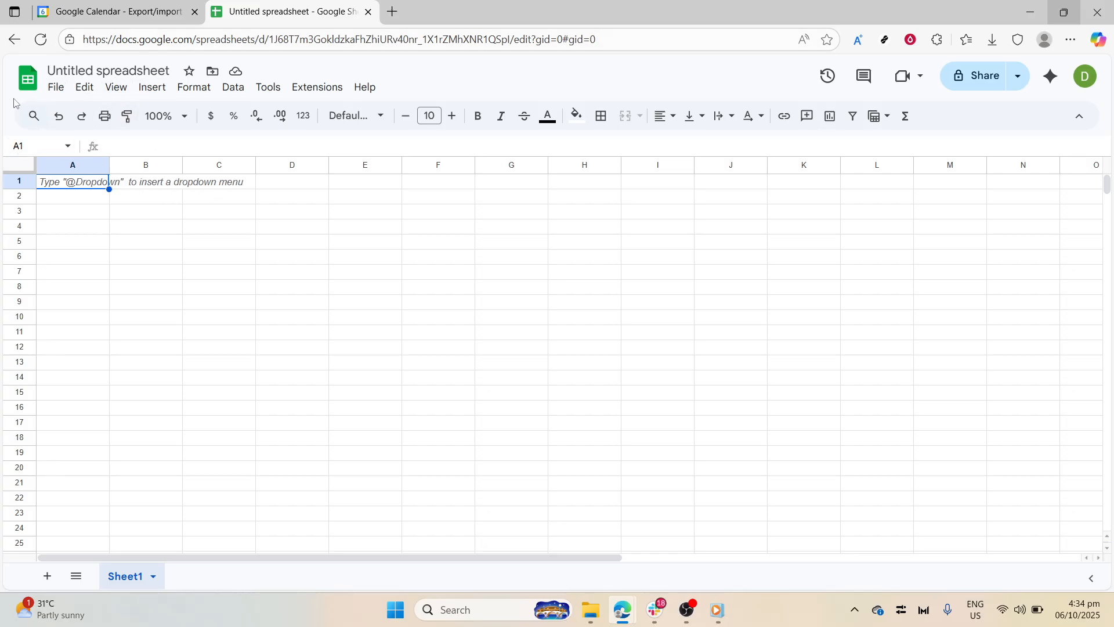
Search the Google Workspace Marketplace add-ons for "import calendar events"
click(317, 91)
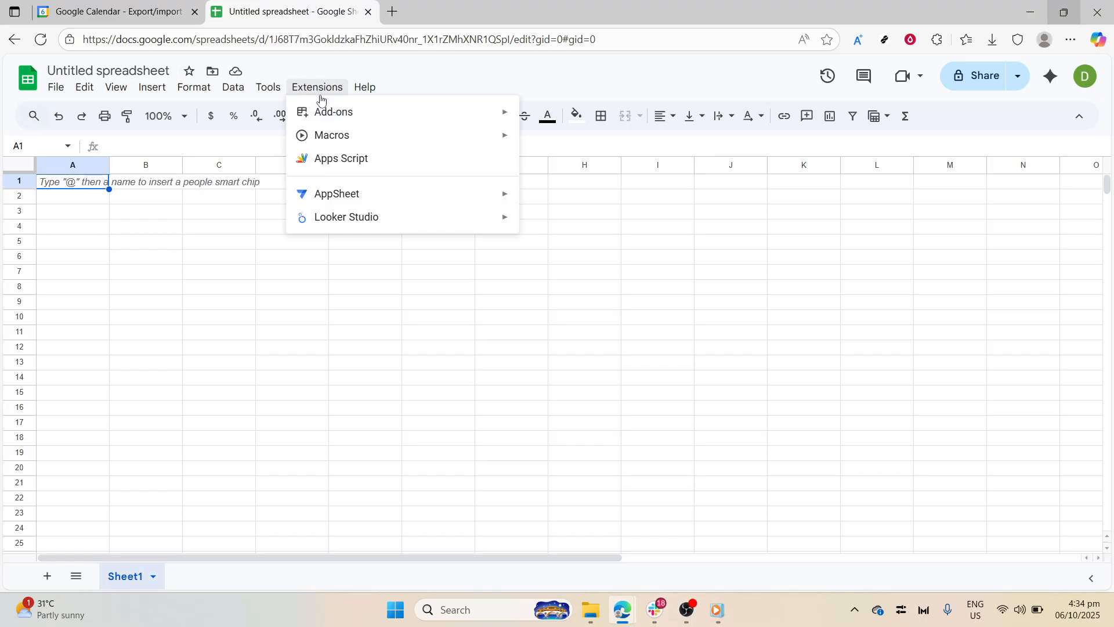
mouse_move(326, 111)
click(544, 122)
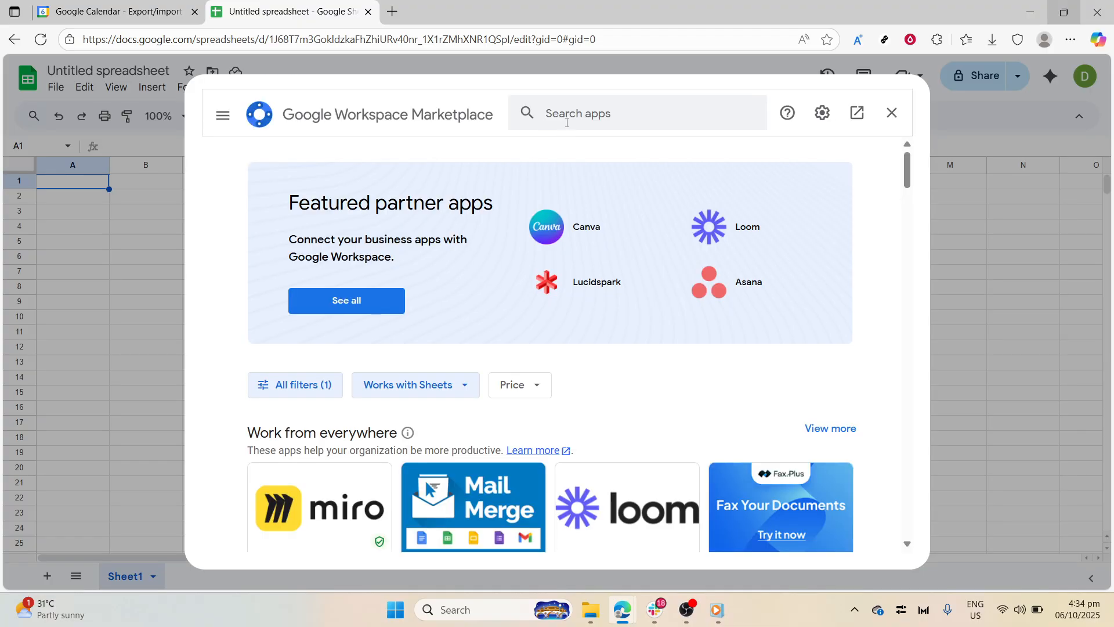
click(595, 121)
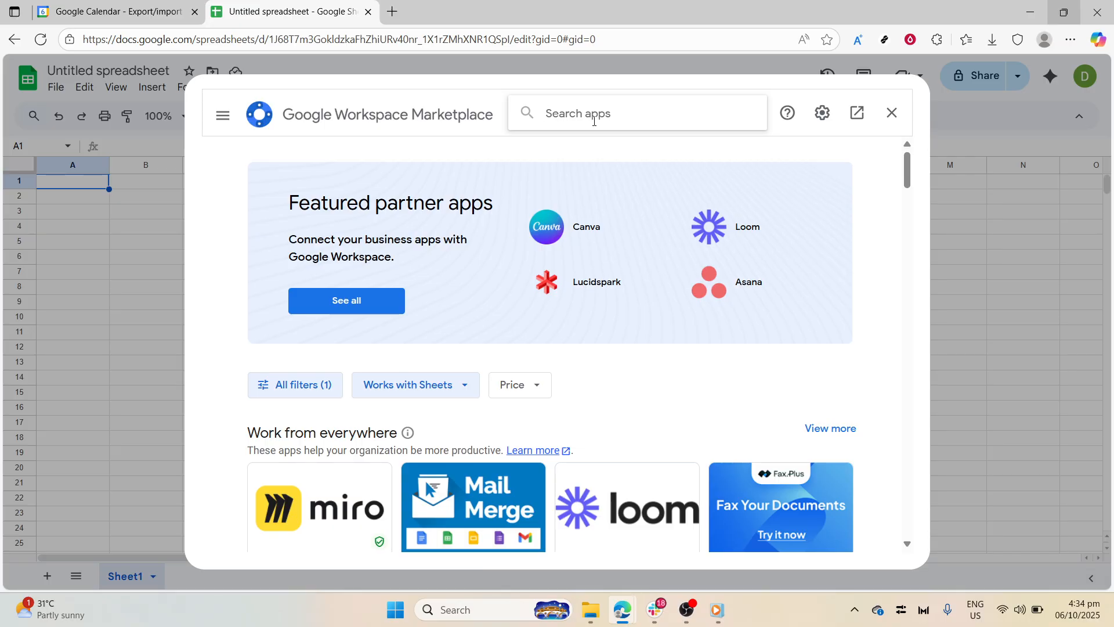
text(import cale)
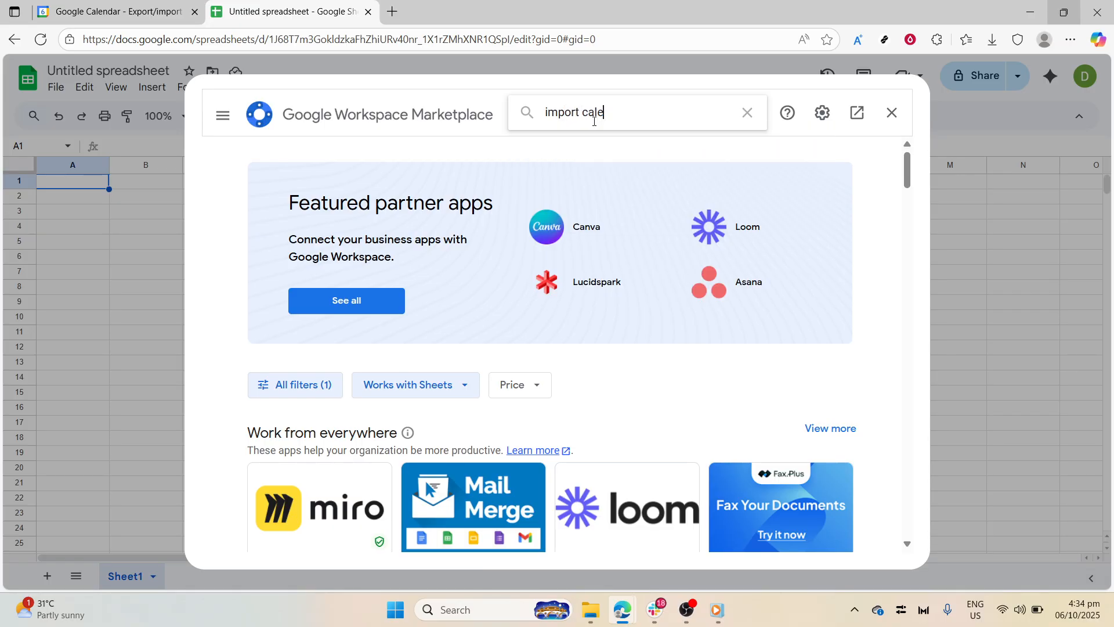
text(ndar events)
key(Return)
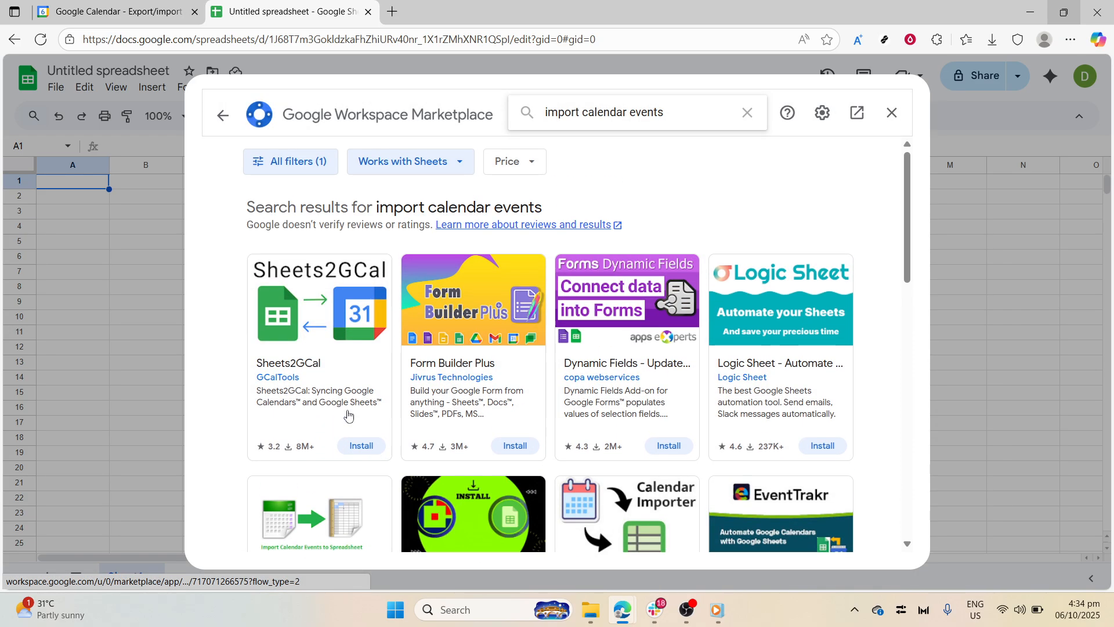
Install the Sheets2GCal add-on, authorizing it with the signed-in Google account
click(361, 445)
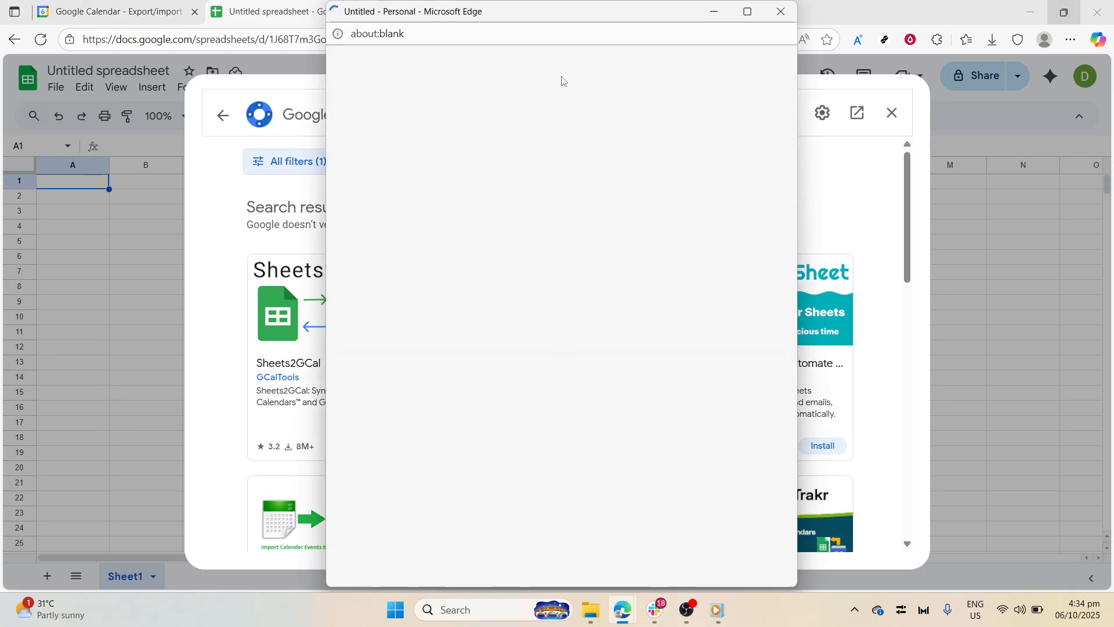
drag(622, 11, 829, 157)
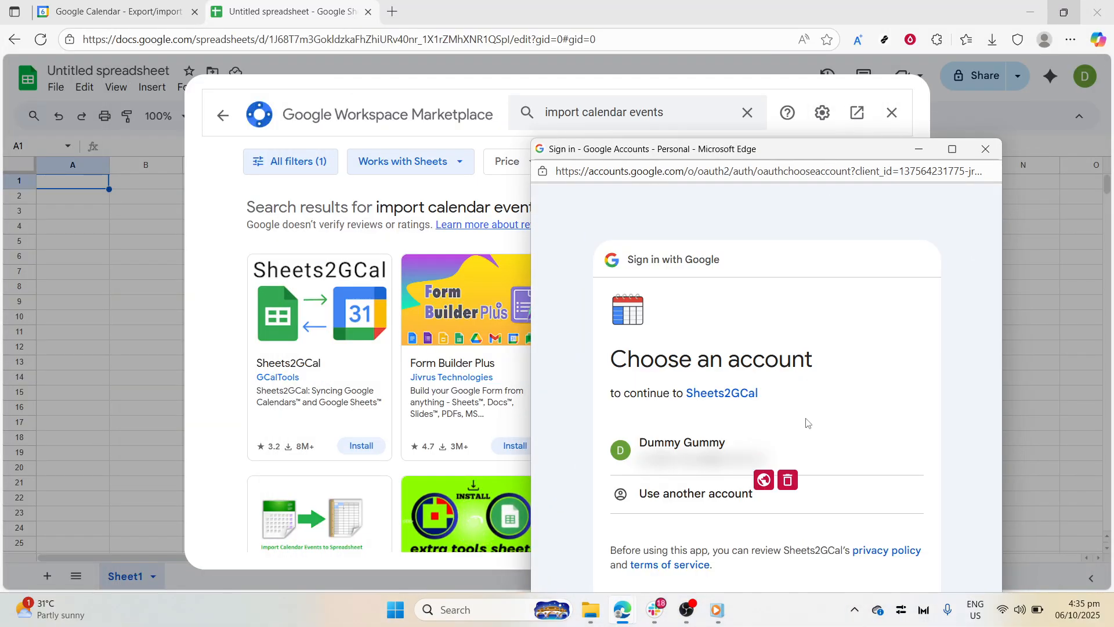
click(646, 464)
drag(902, 159, 463, 51)
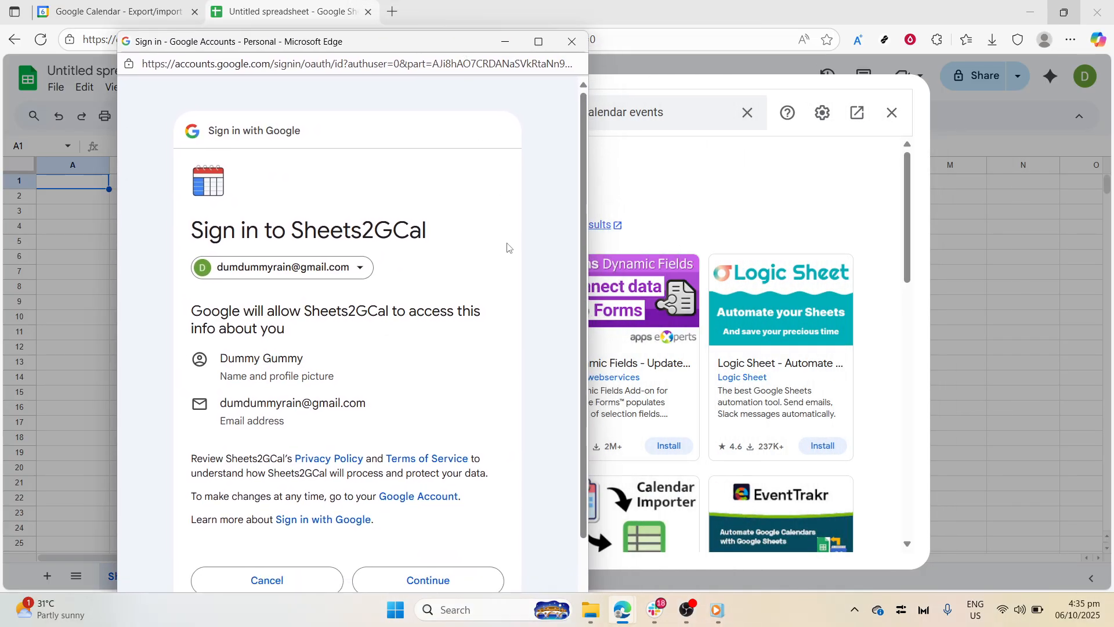
scroll(507, 246, down, 2)
click(413, 517)
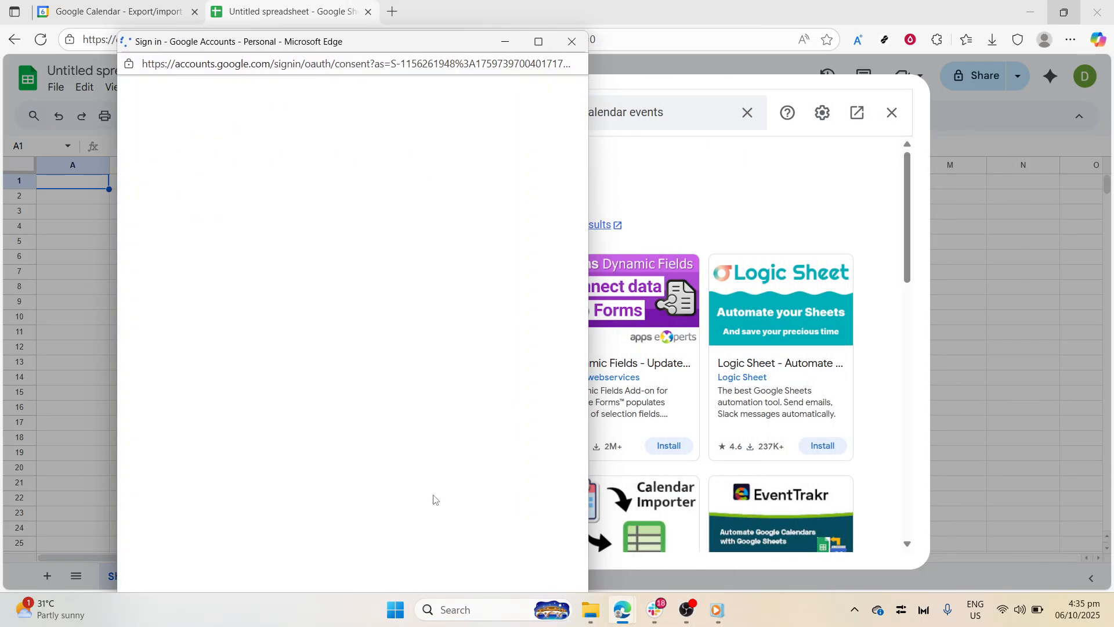
scroll(428, 418, down, 5)
click(438, 504)
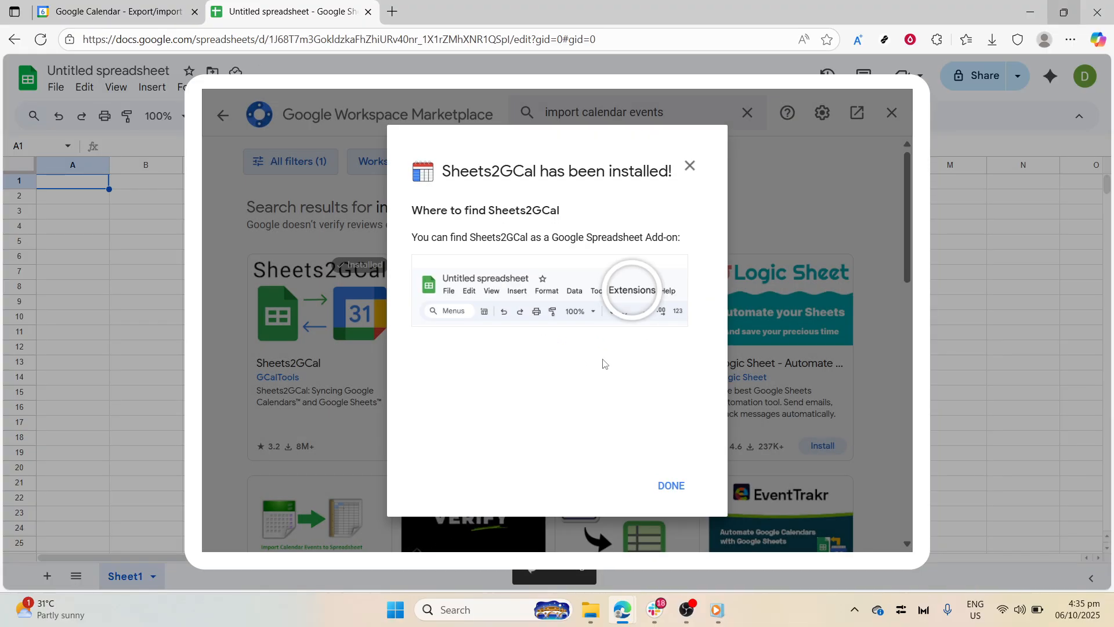
click(672, 485)
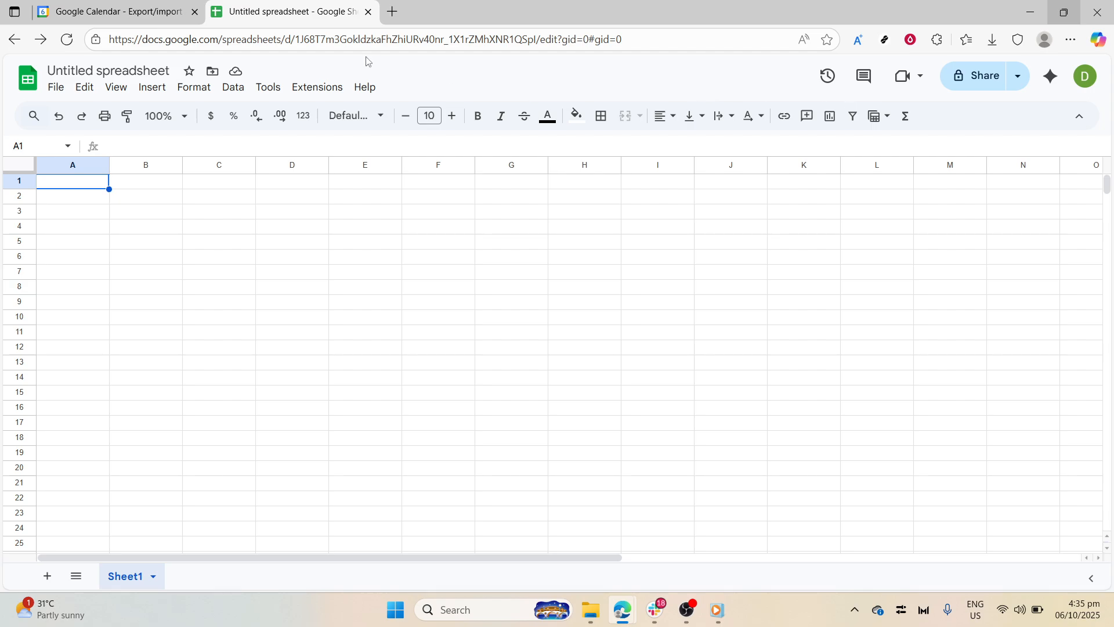
Import changes and new events from "my new calendar (2)" with Sheets2GCal, continuing despite the differing time zones
click(316, 87)
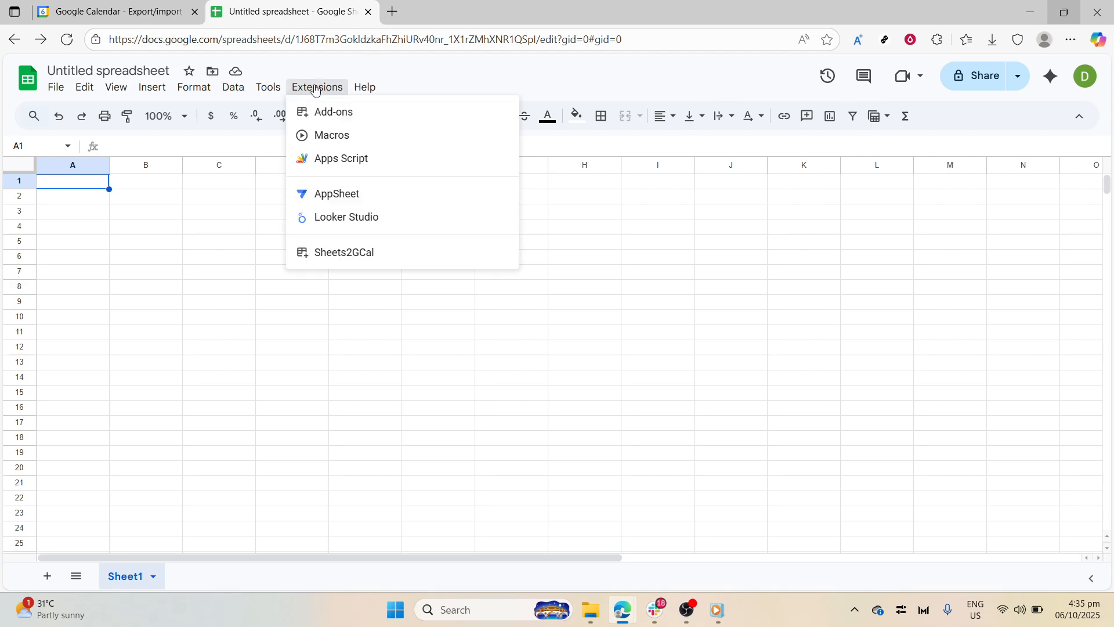
click(316, 87)
click(316, 87)
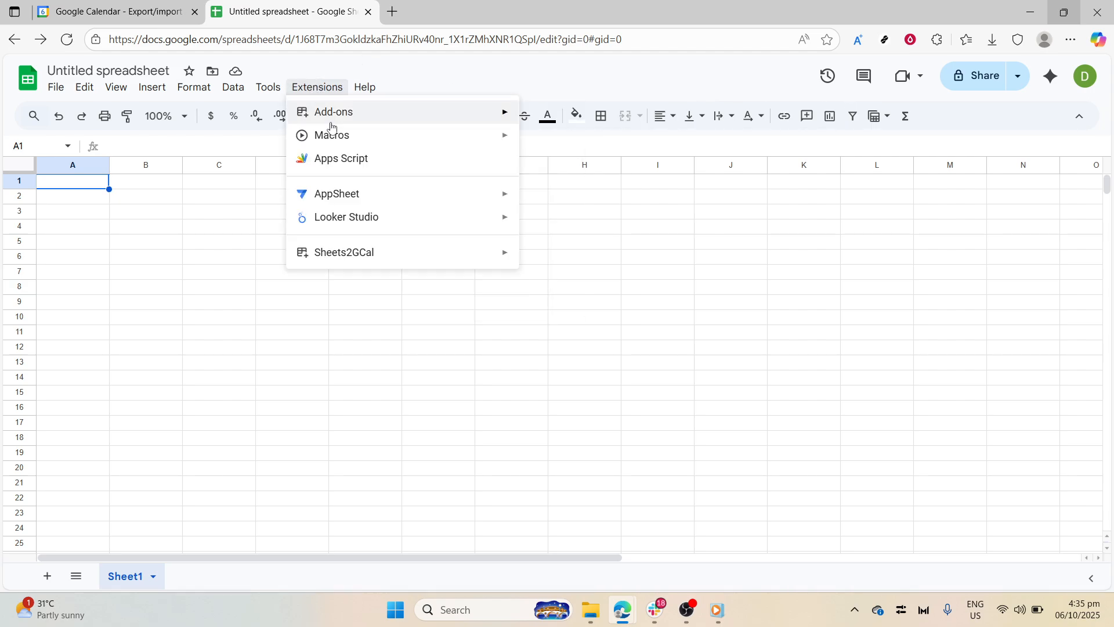
mouse_move(370, 117)
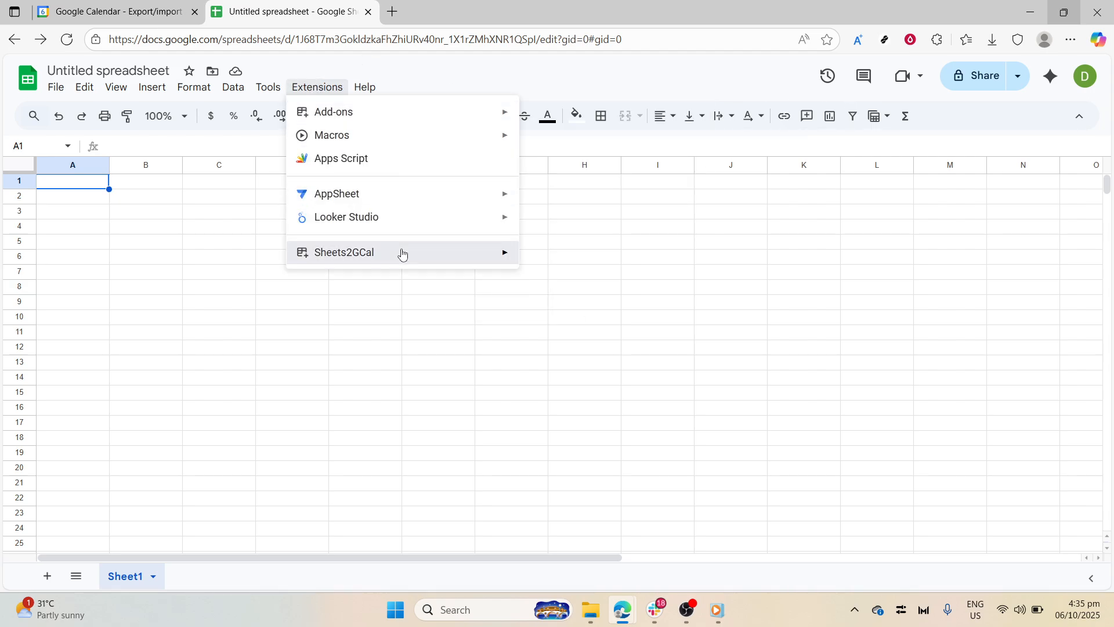
mouse_move(400, 252)
click(532, 259)
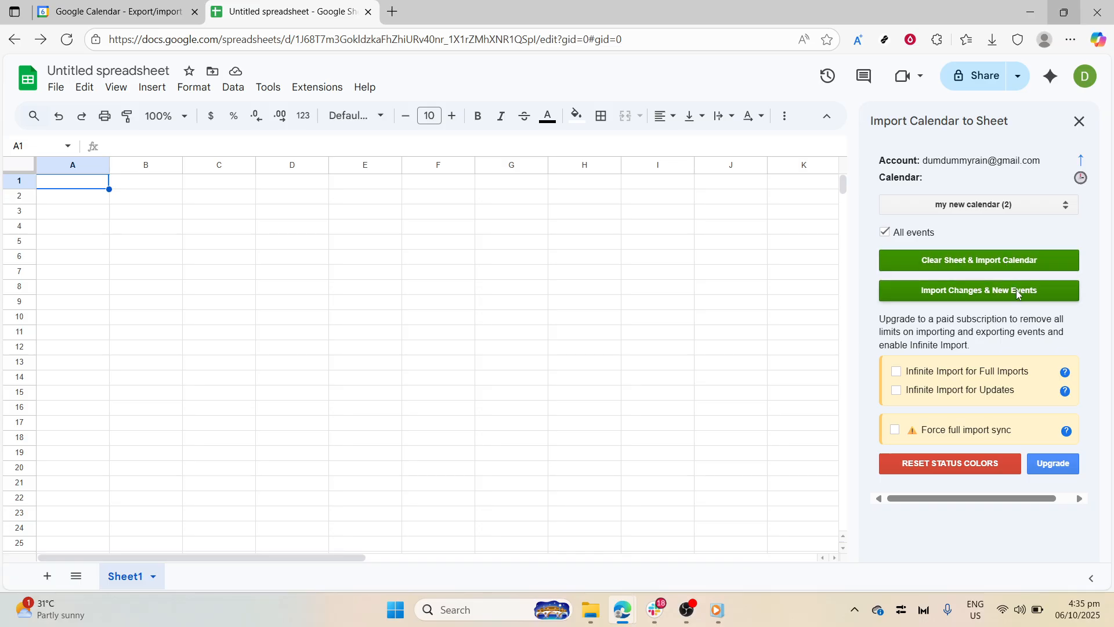
click(1017, 292)
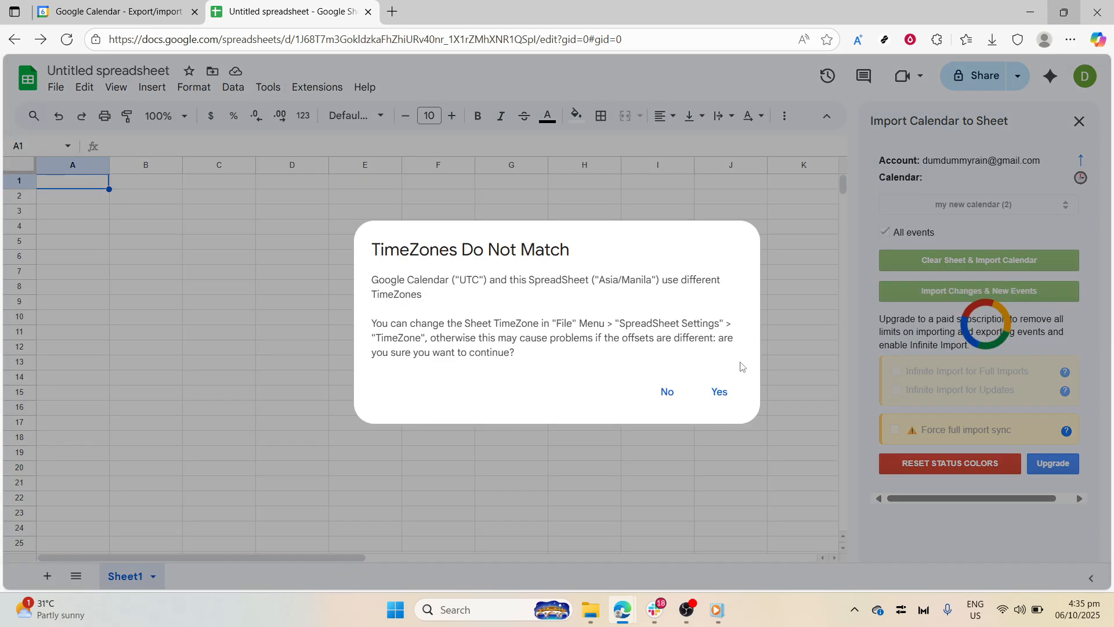
click(725, 399)
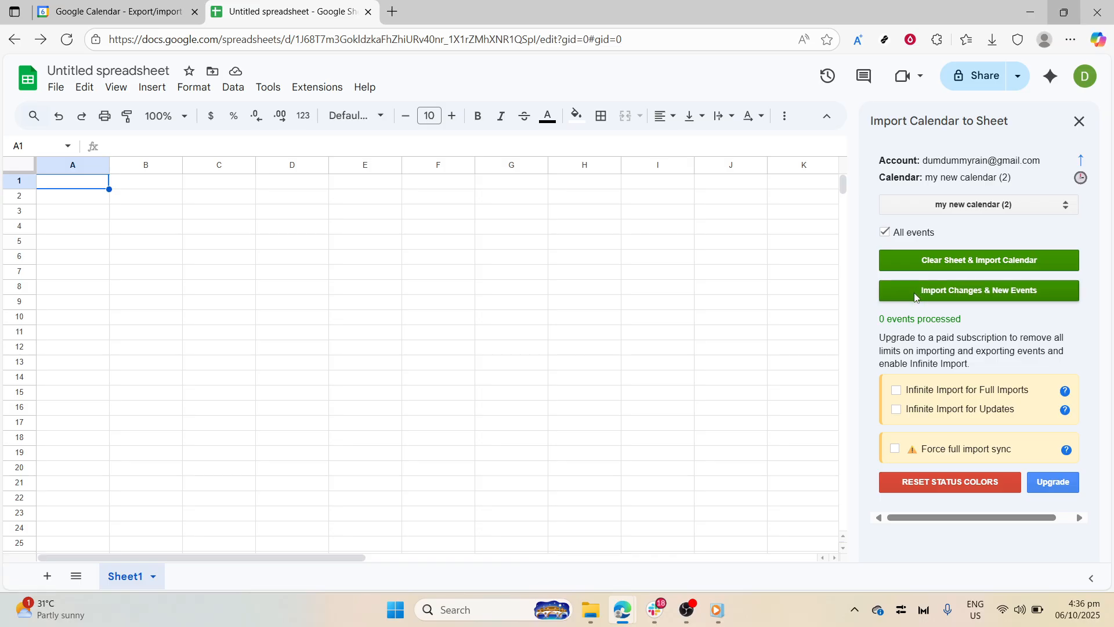
Run the Sheets2GCal Quick Import on the current sheet
click(301, 89)
mouse_move(389, 250)
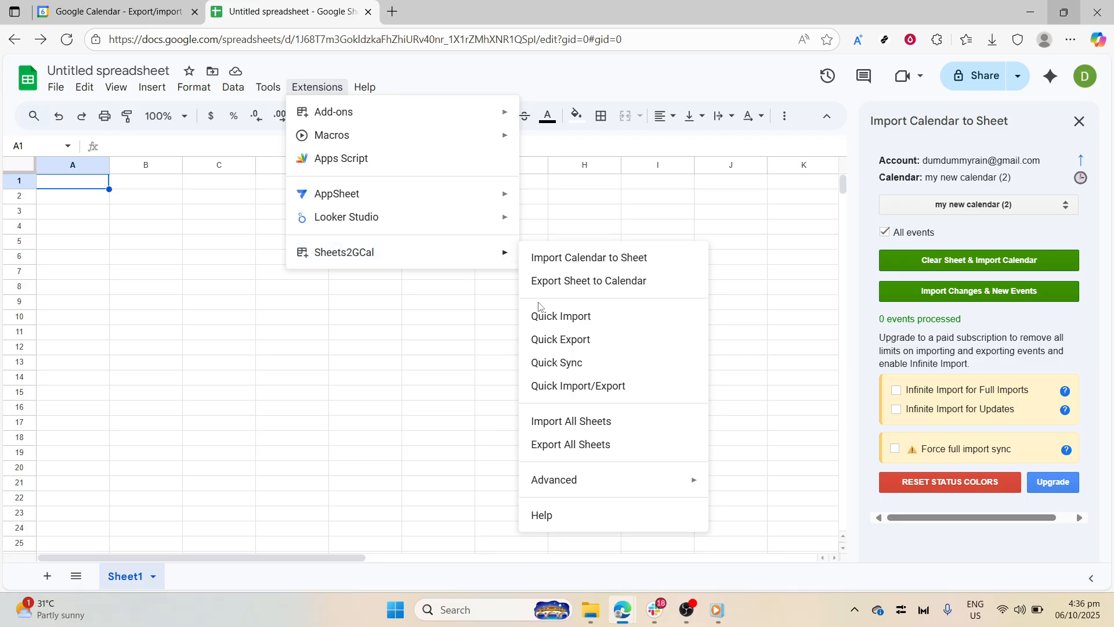
click(553, 314)
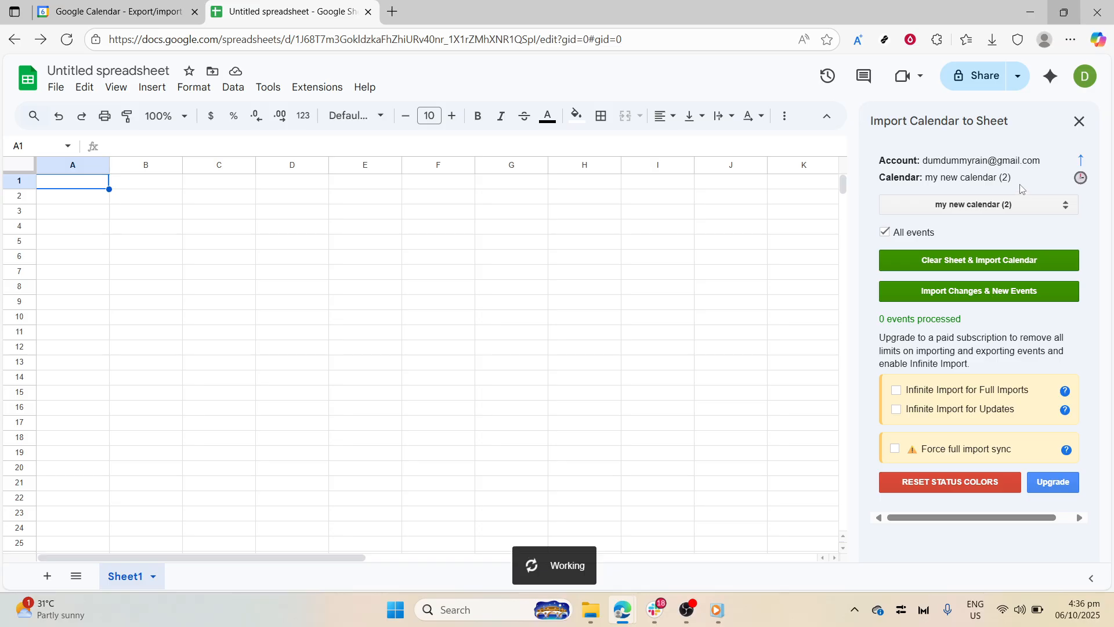
Try to switch the Sheets2GCal import source to the account's primary calendar and import it with the sheet cleared
click(1027, 206)
click(1028, 211)
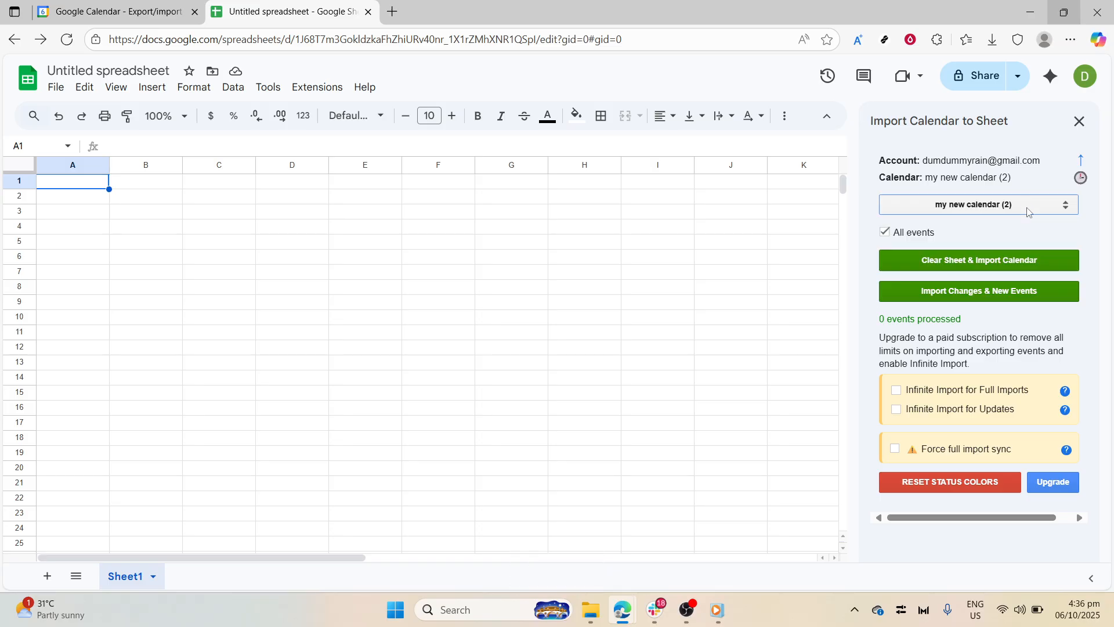
click(1028, 211)
click(1028, 212)
click(1029, 212)
click(1028, 212)
click(1029, 212)
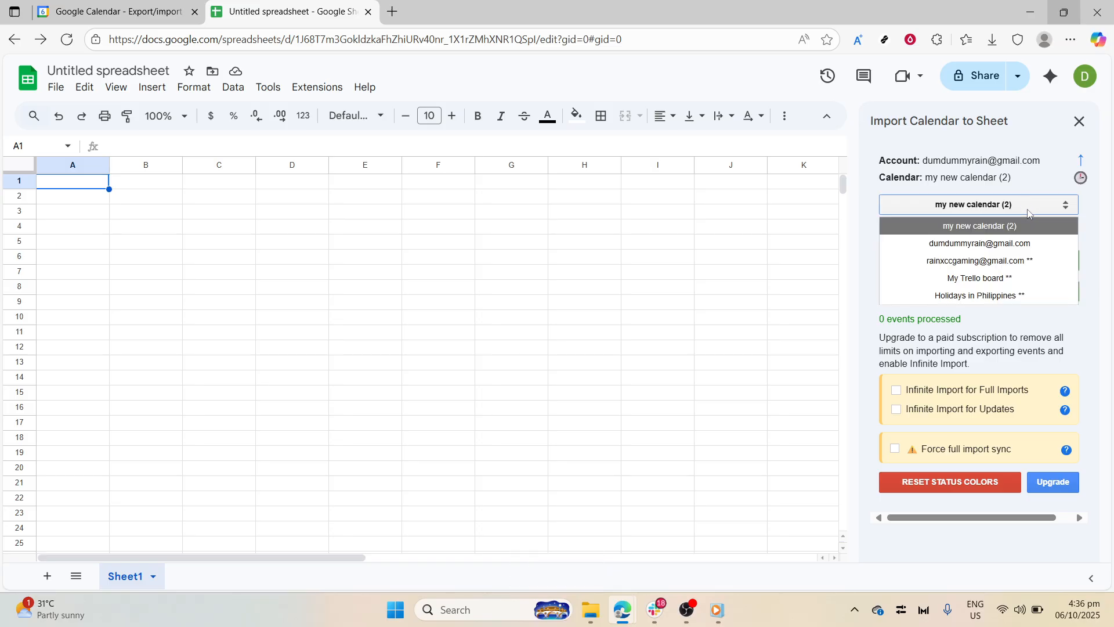
click(1033, 243)
click(964, 260)
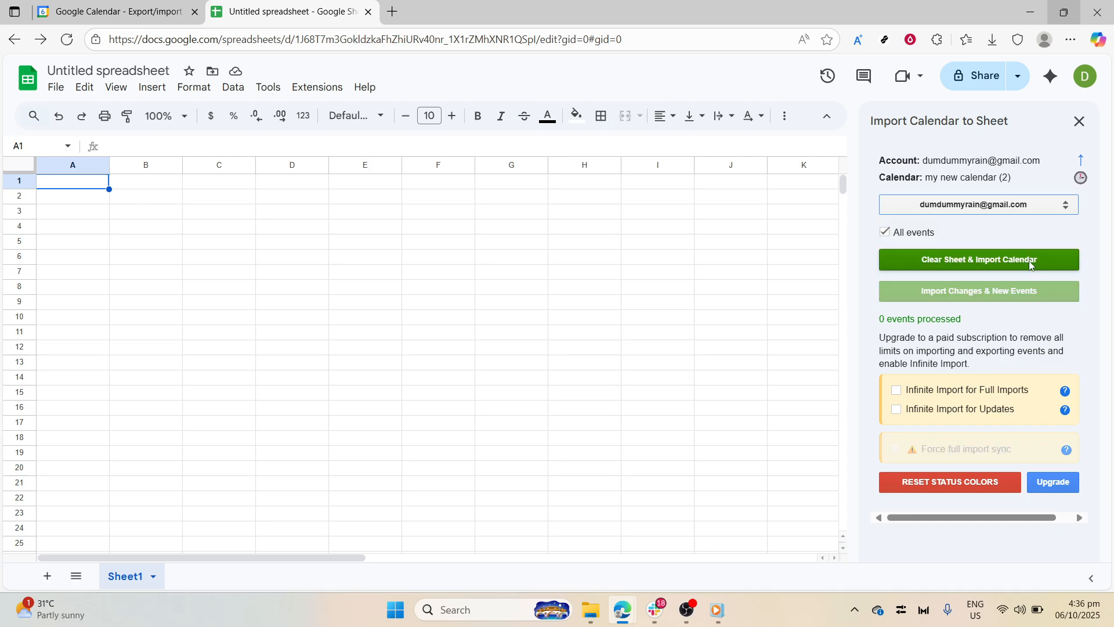
click(757, 302)
click(488, 225)
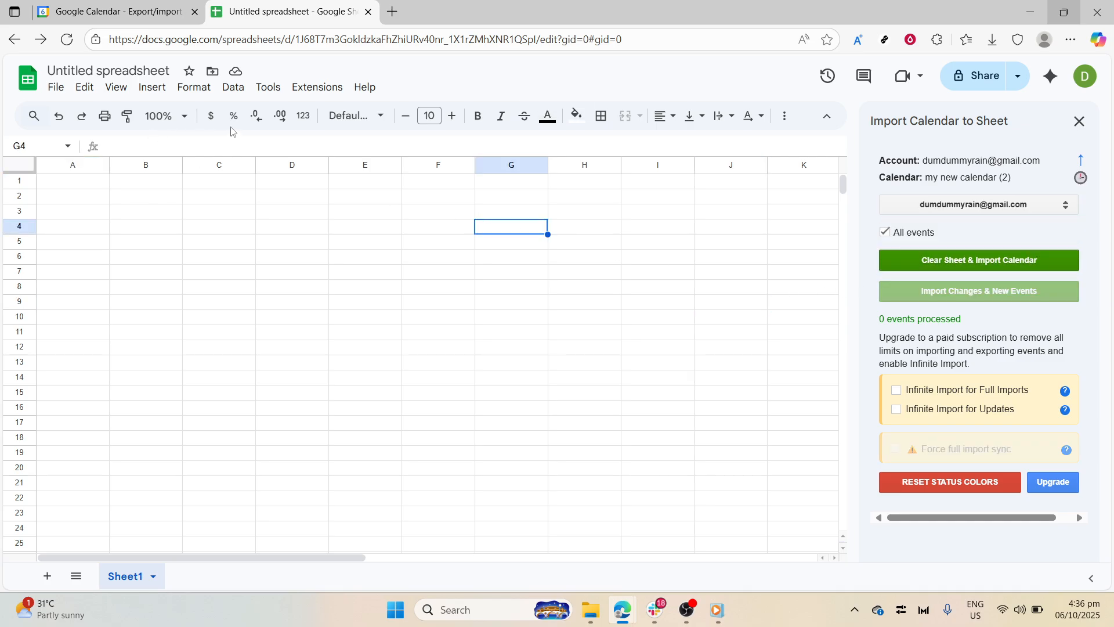
Close and reopen the Sheets2GCal tool for importing a calendar to the sheet
click(1081, 121)
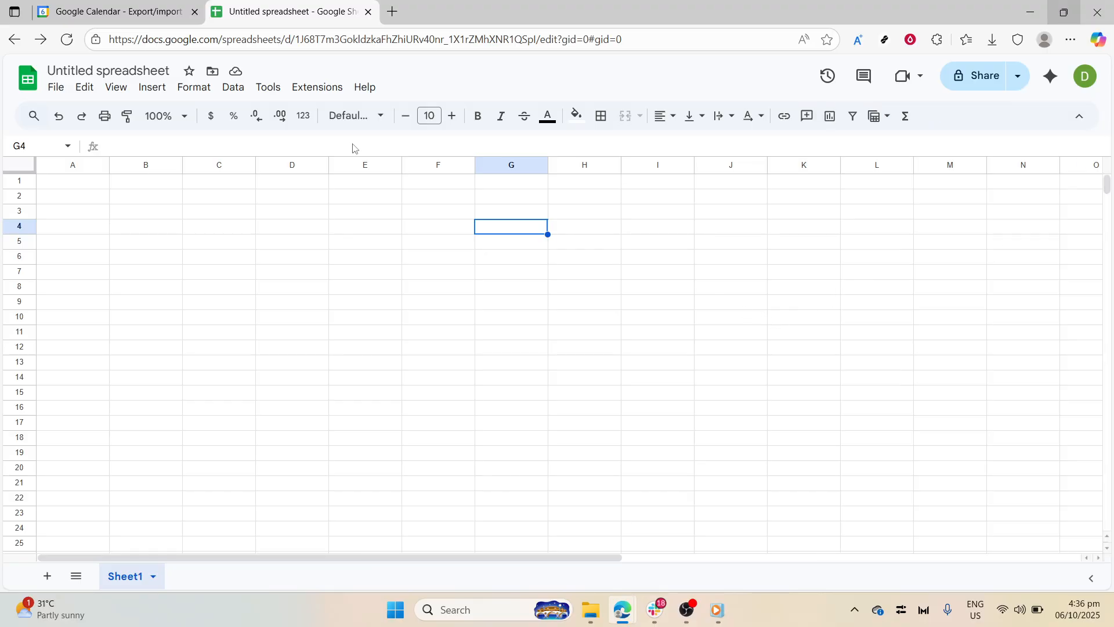
click(317, 87)
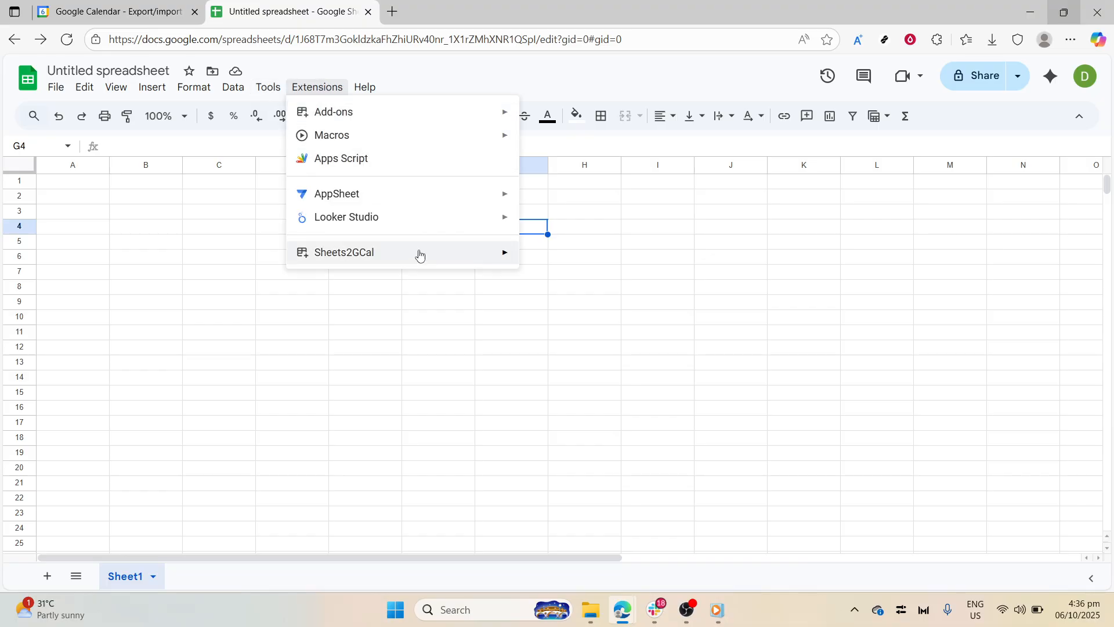
mouse_move(495, 258)
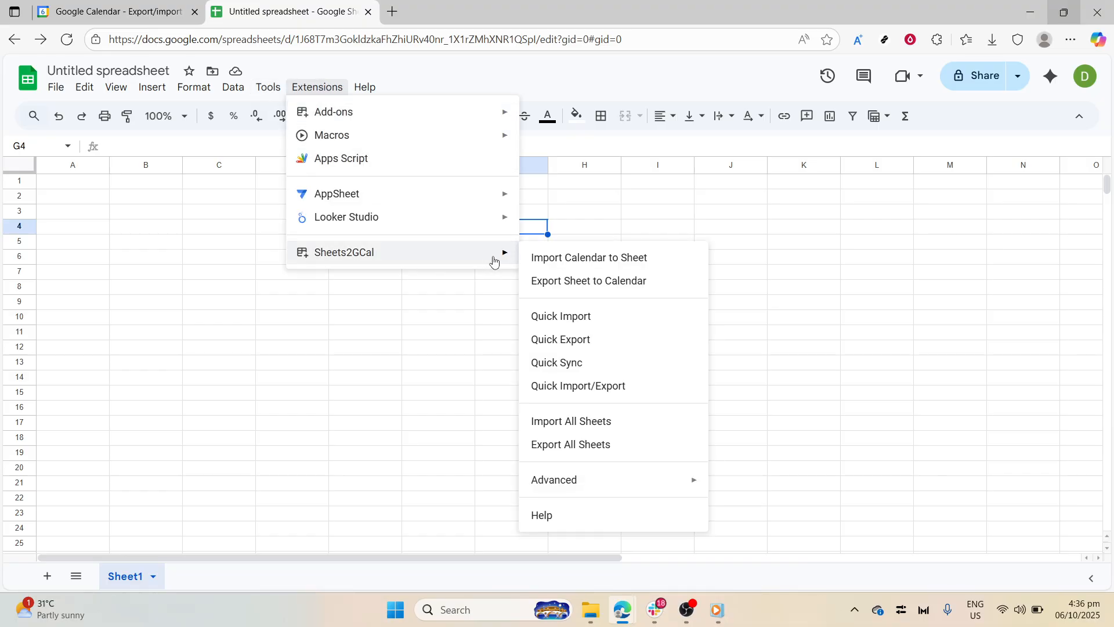
click(638, 266)
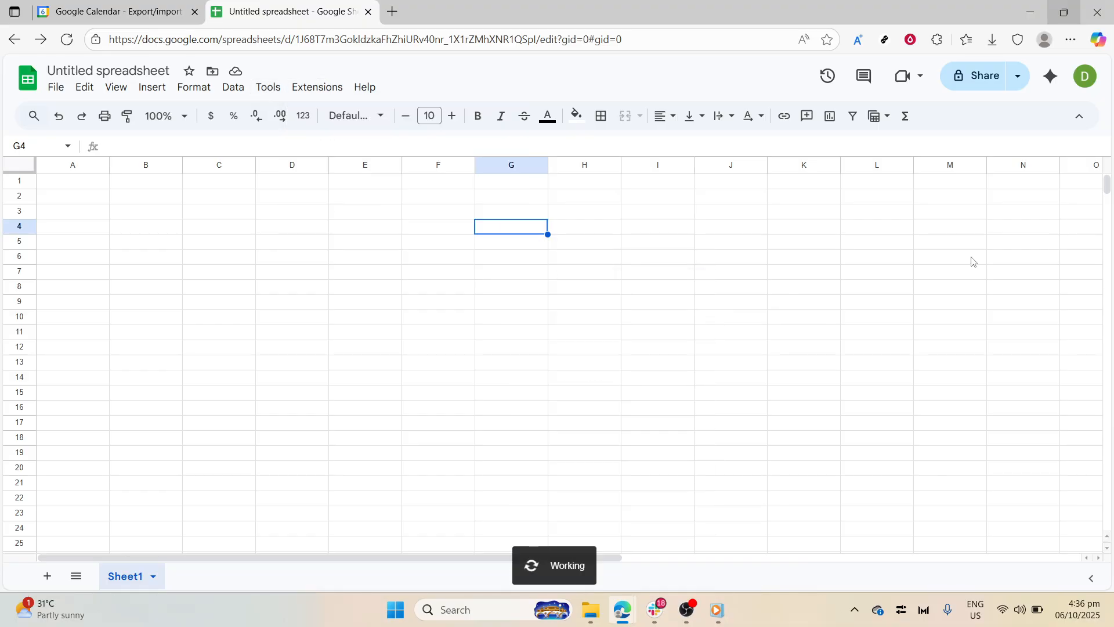